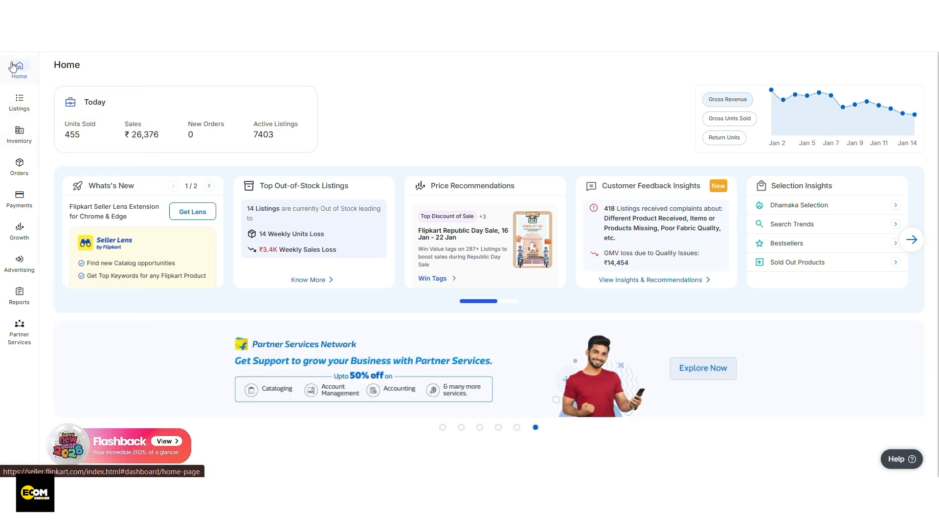
# - Open the list of active orders with pending labels
pyautogui.moveTo(9, 162)
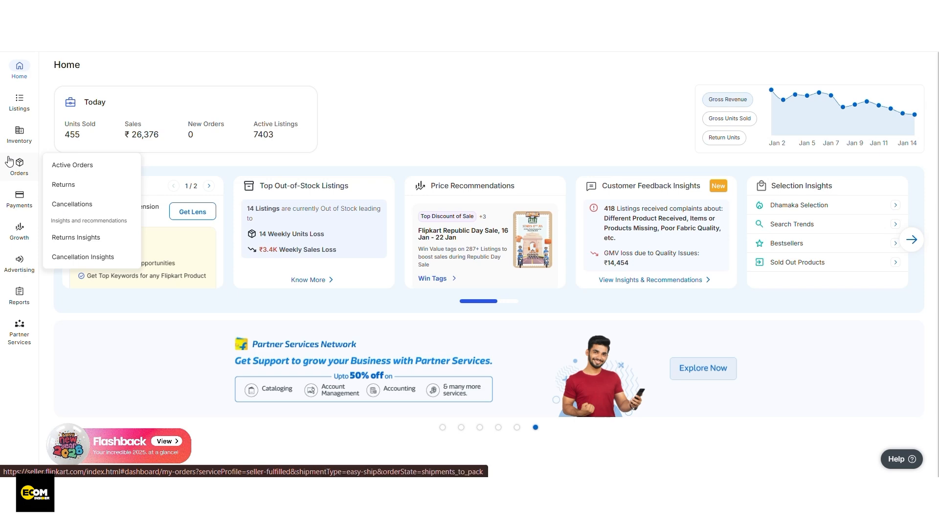
pyautogui.click(74, 165)
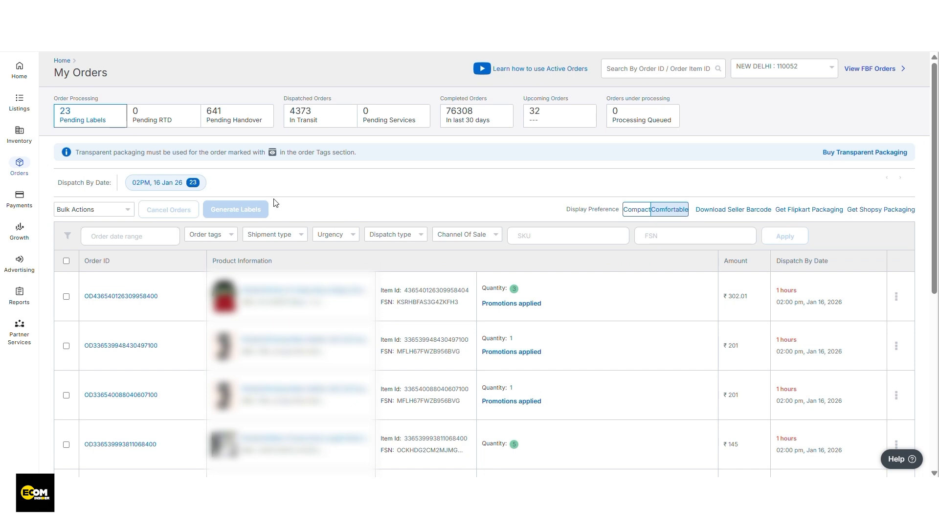
pyautogui.doubleClick(55, 98)
pyautogui.tripleClick(56, 98)
pyautogui.click(58, 99)
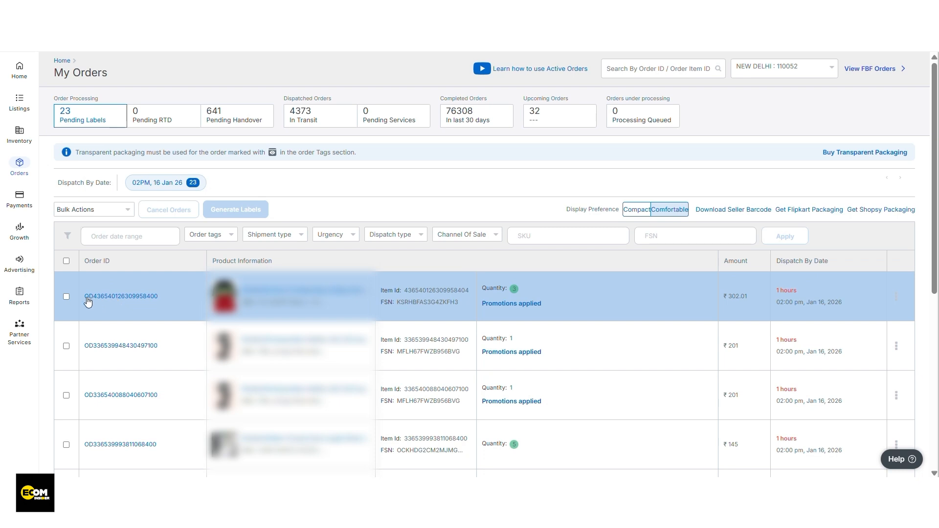
# - Generate the label for the first pending order, with package length 10 cm, breadth 5 cm, height 5 cm and weight 0.09 kg
pyautogui.click(66, 297)
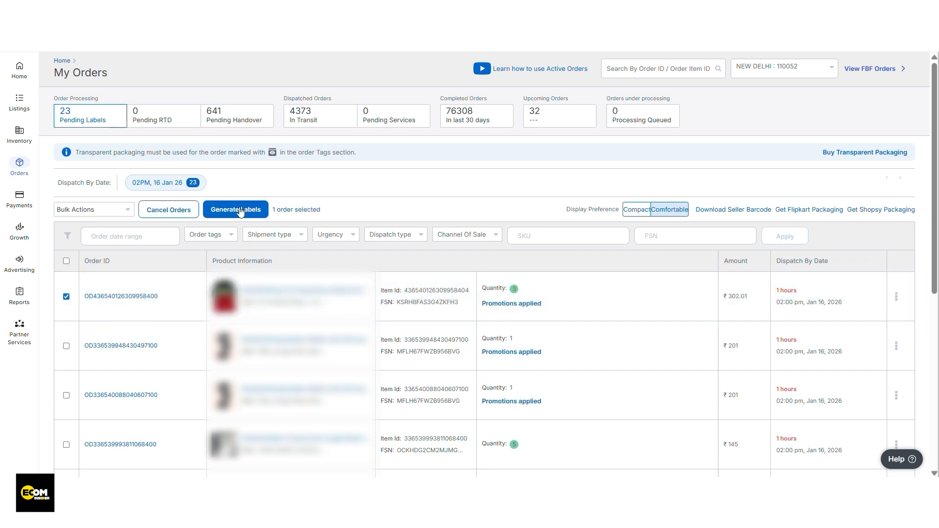
pyautogui.click(240, 211)
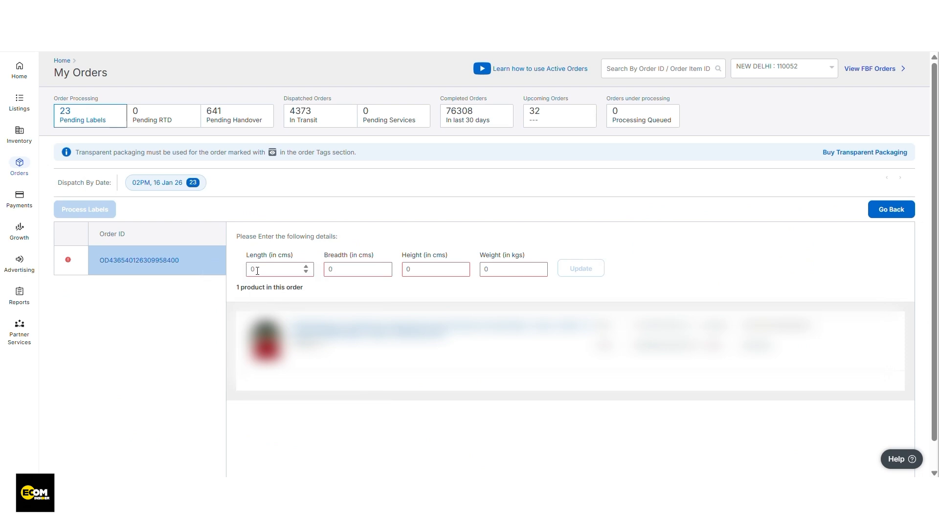
pyautogui.click(257, 271)
pyautogui.write('10')
pyautogui.press('Tab')
pyautogui.write('5')
pyautogui.press('Tab')
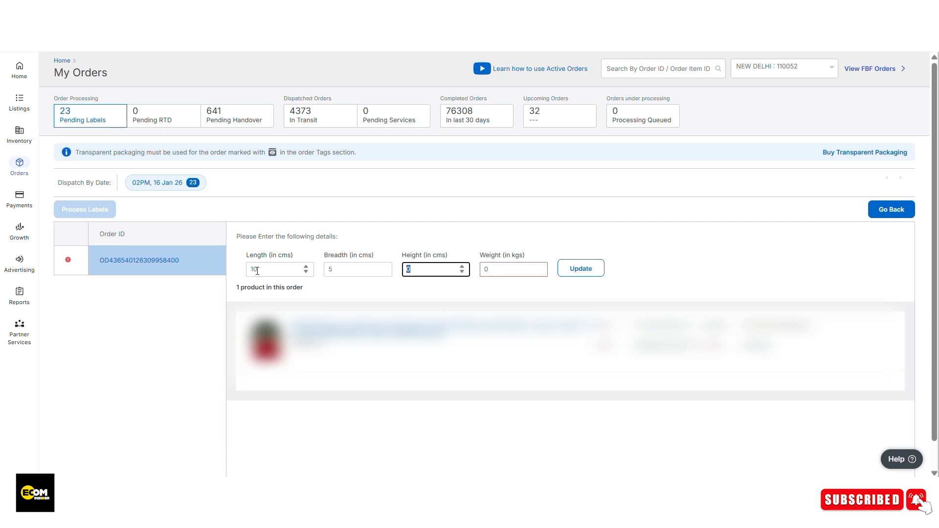
pyautogui.write('5')
pyautogui.press('Tab')
pyautogui.write('0.09')
pyautogui.press('Tab')
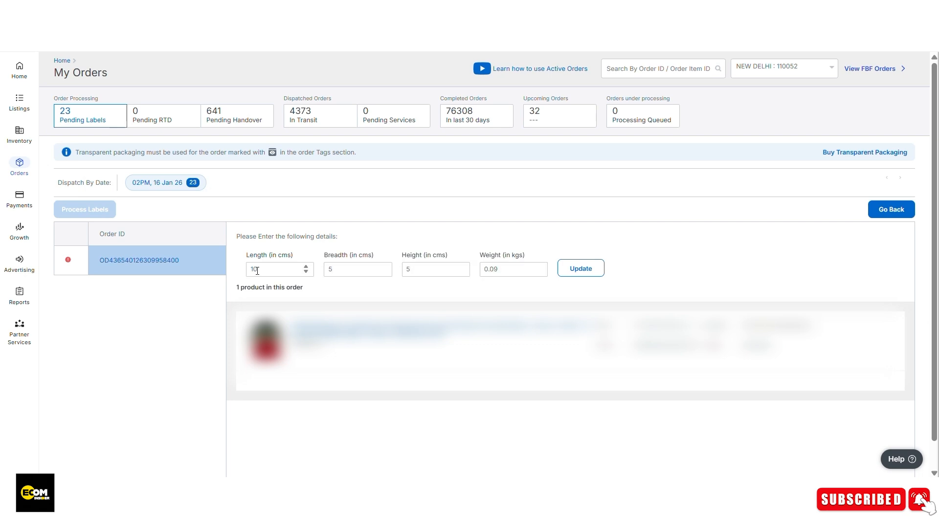
pyautogui.press('Return')
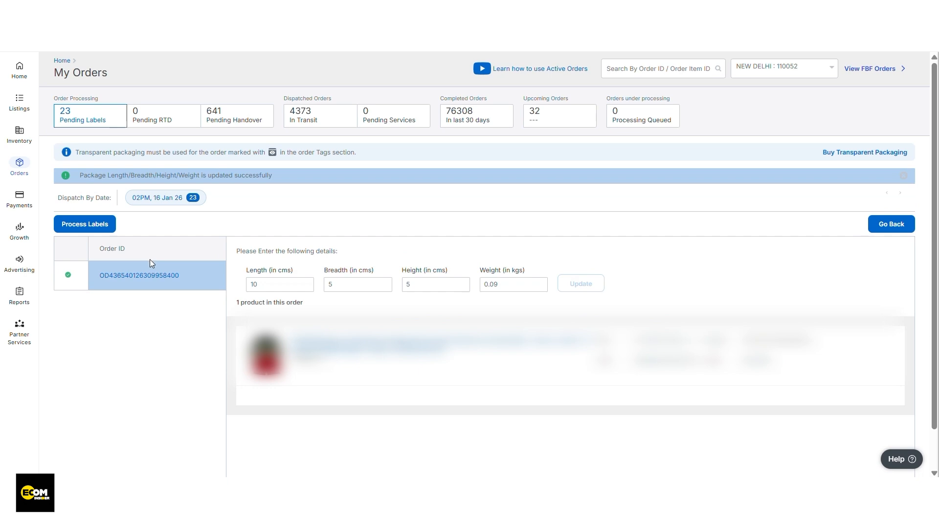
pyautogui.click(103, 230)
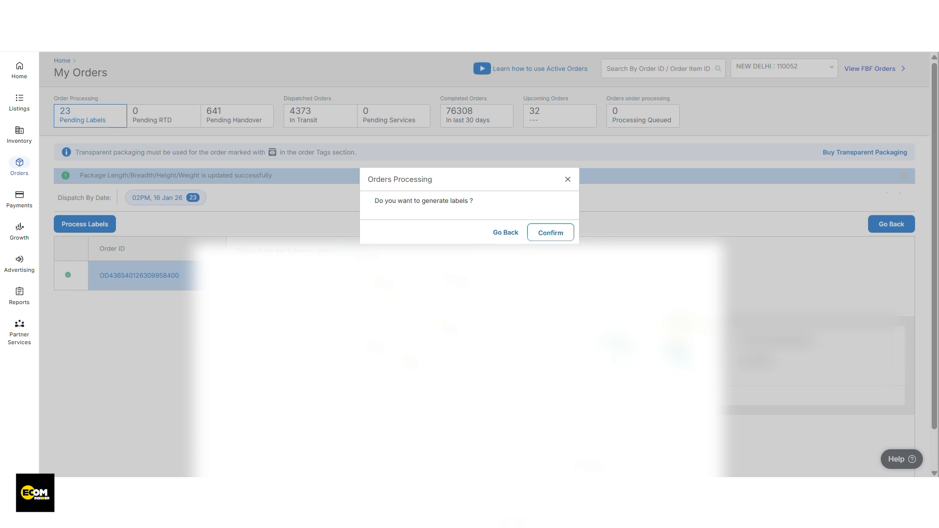
pyautogui.click(555, 236)
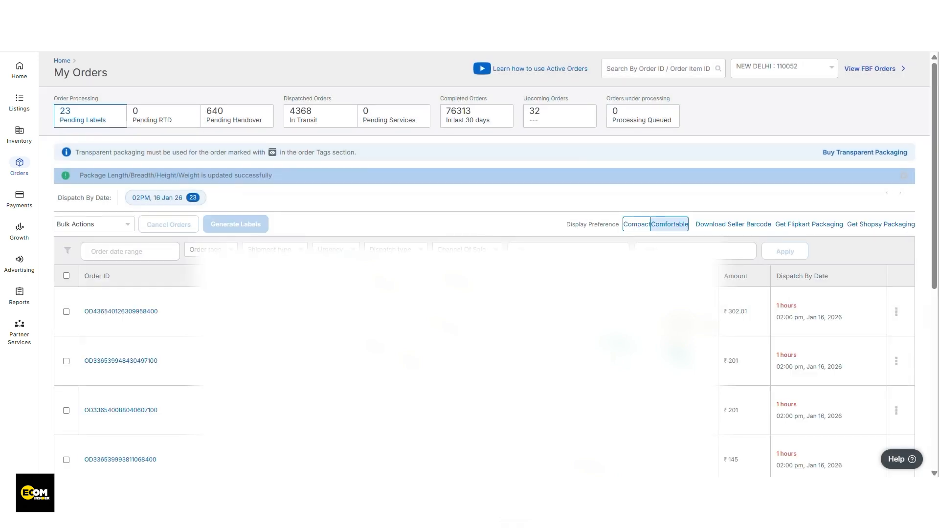
# - Check the Pending RTD and Pending Labels lists for the order whose label was processed
pyautogui.click(156, 118)
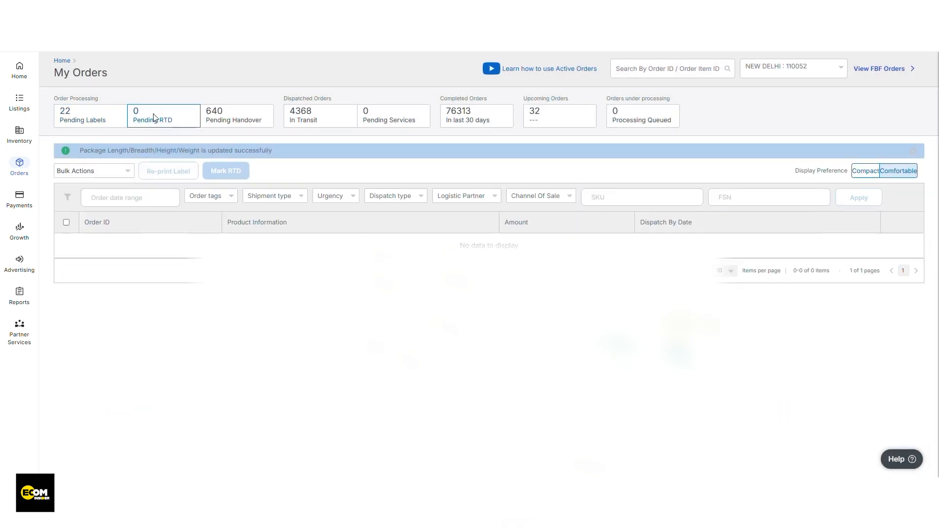
pyautogui.click(89, 122)
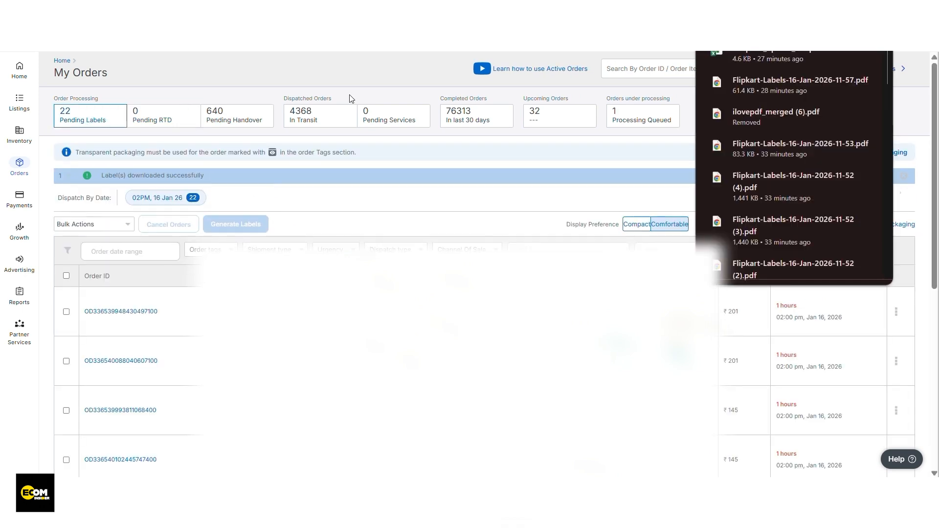
pyautogui.click(157, 117)
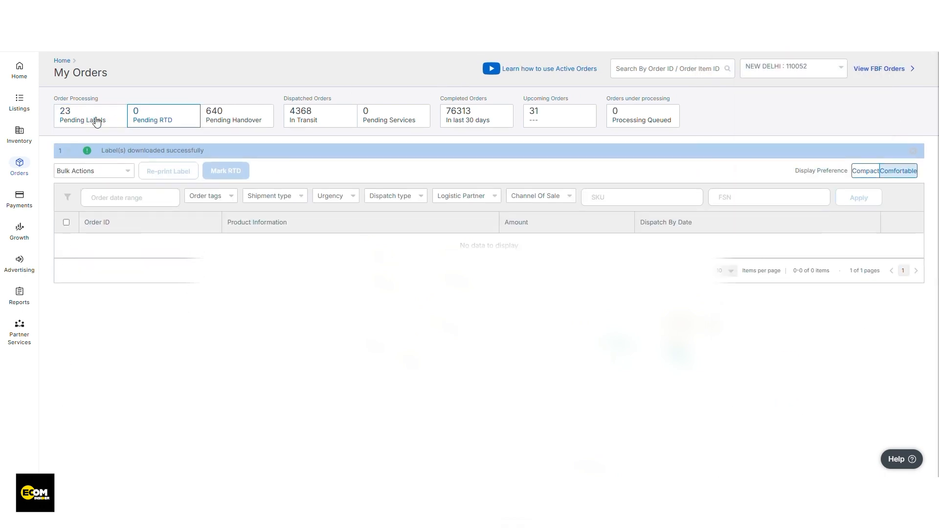
pyautogui.click(96, 122)
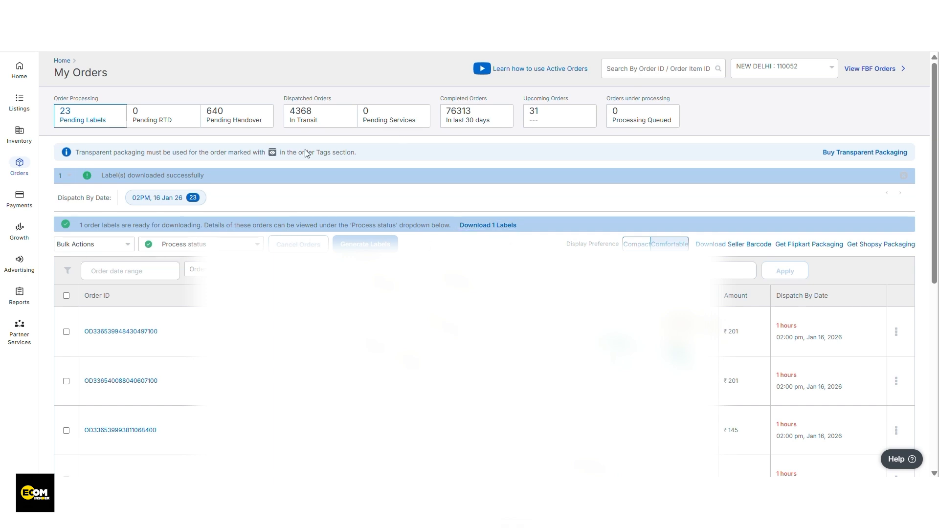
pyautogui.click(155, 121)
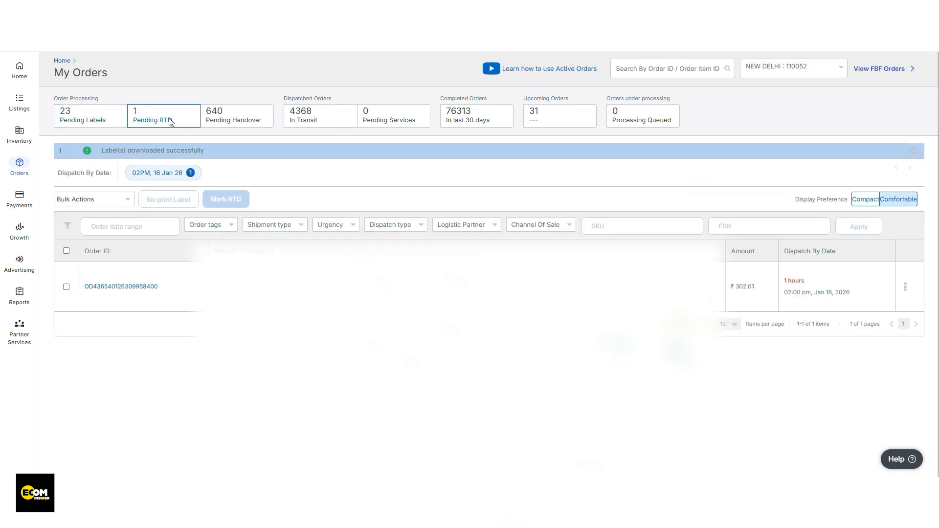
pyautogui.click(110, 123)
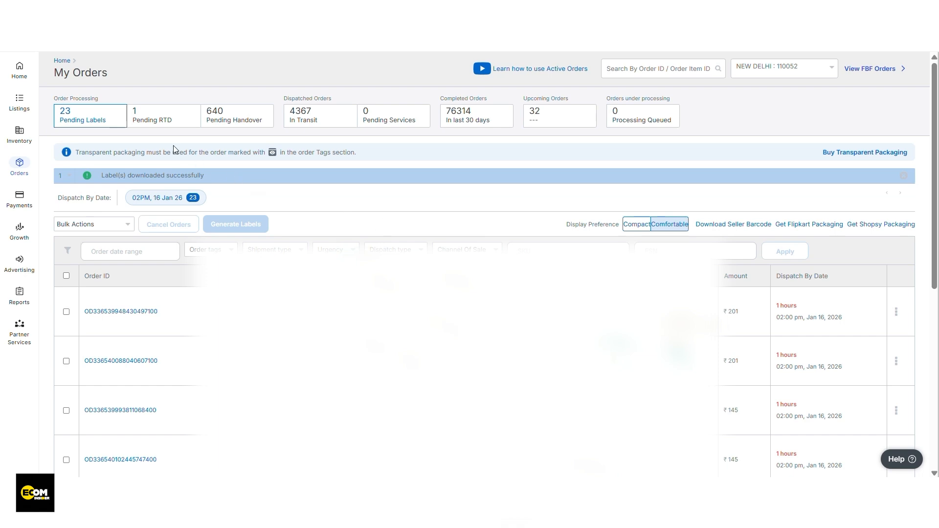
# - Mark the order in Pending RTD as RTD and check the Pending Handover and Pending RTD lists
pyautogui.click(145, 130)
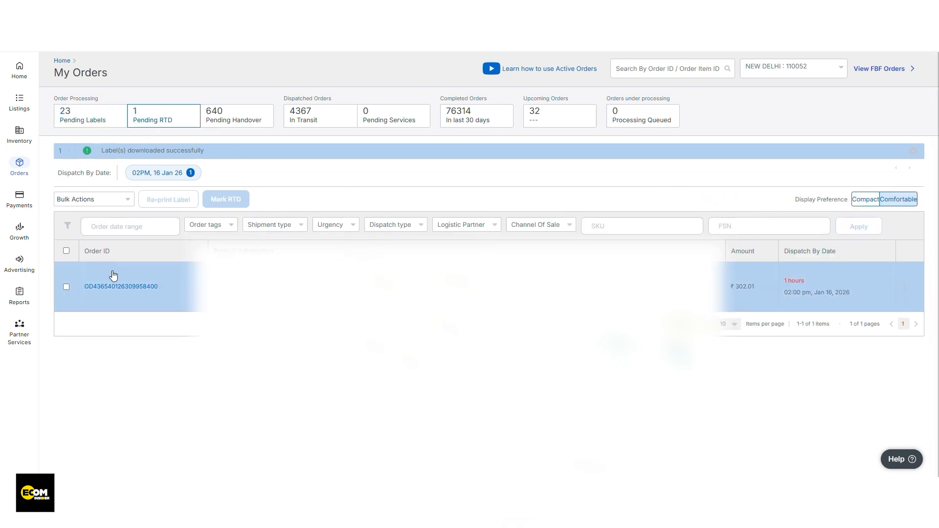
pyautogui.click(66, 287)
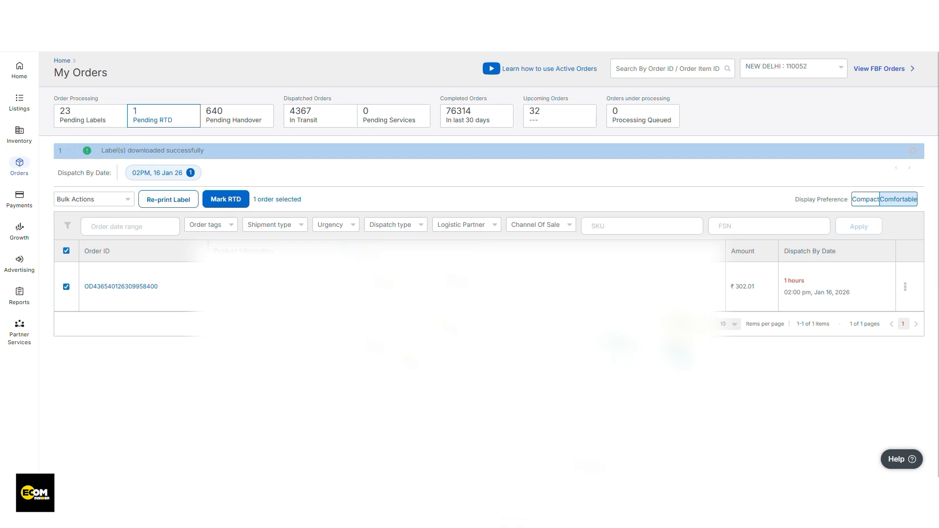
pyautogui.click(884, 32)
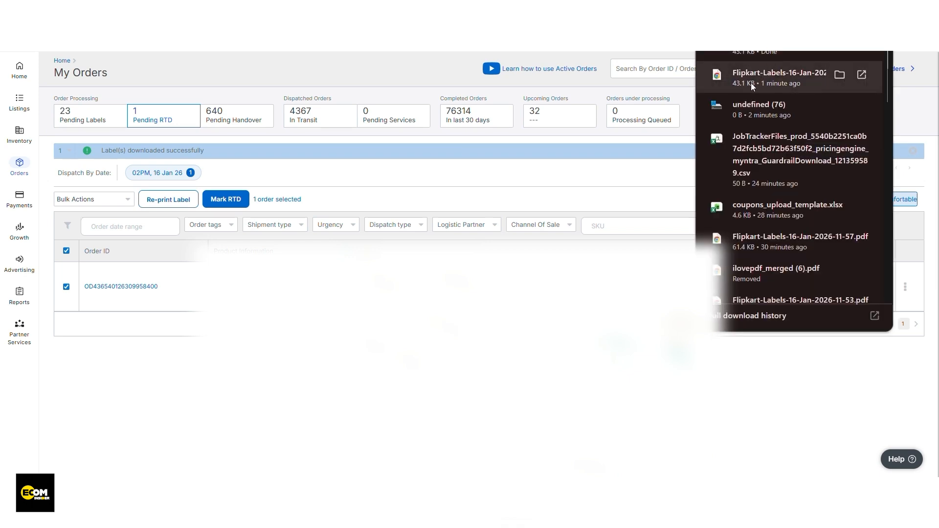
pyautogui.click(342, 352)
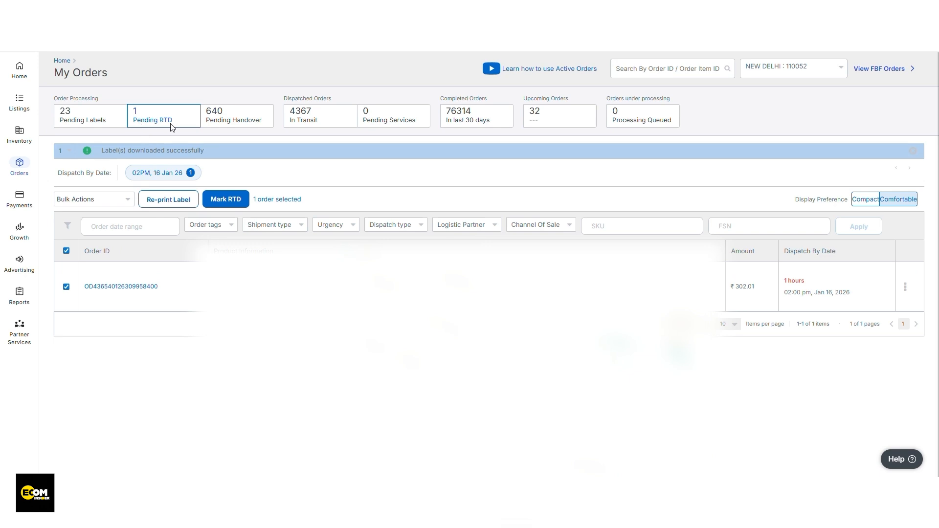
pyautogui.click(234, 200)
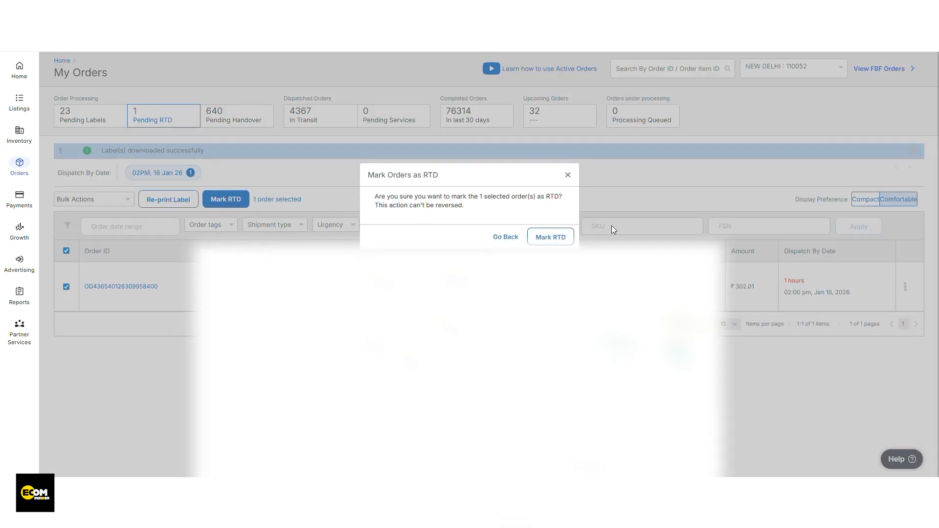
pyautogui.click(555, 235)
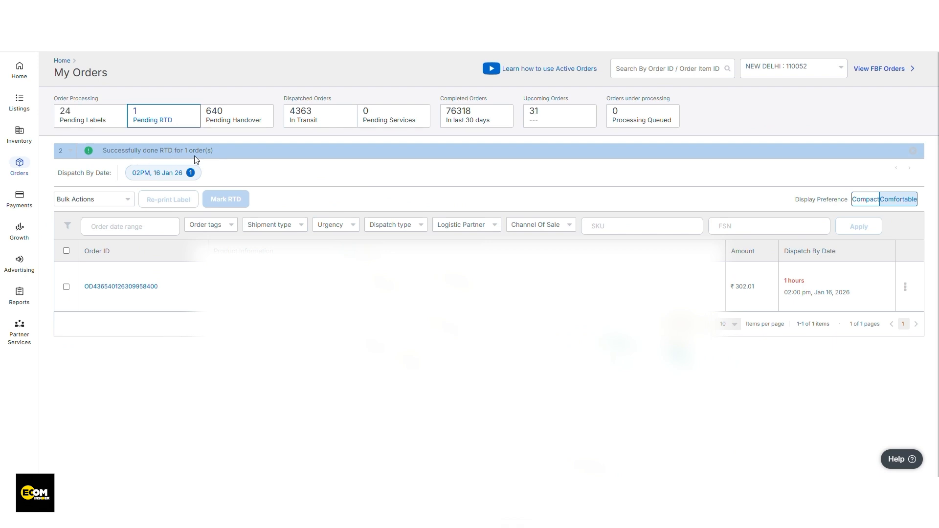
pyautogui.click(211, 123)
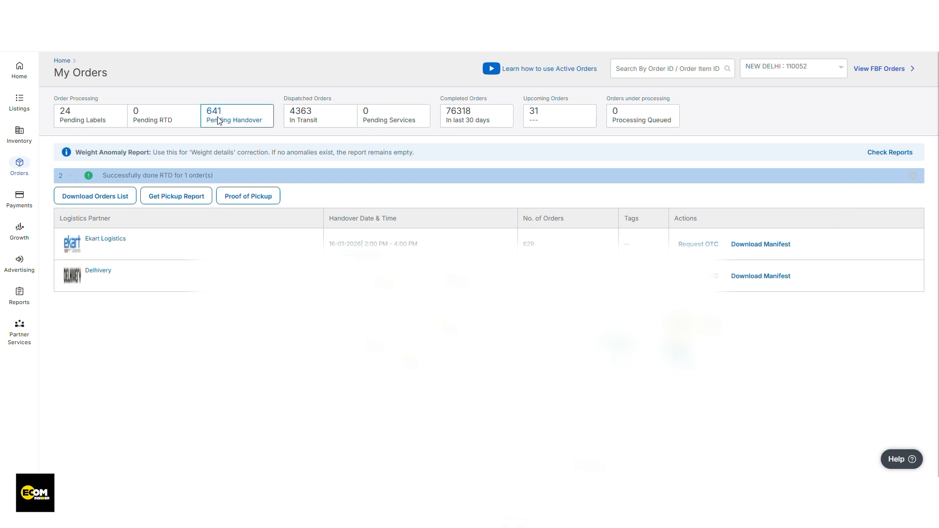
pyautogui.click(164, 126)
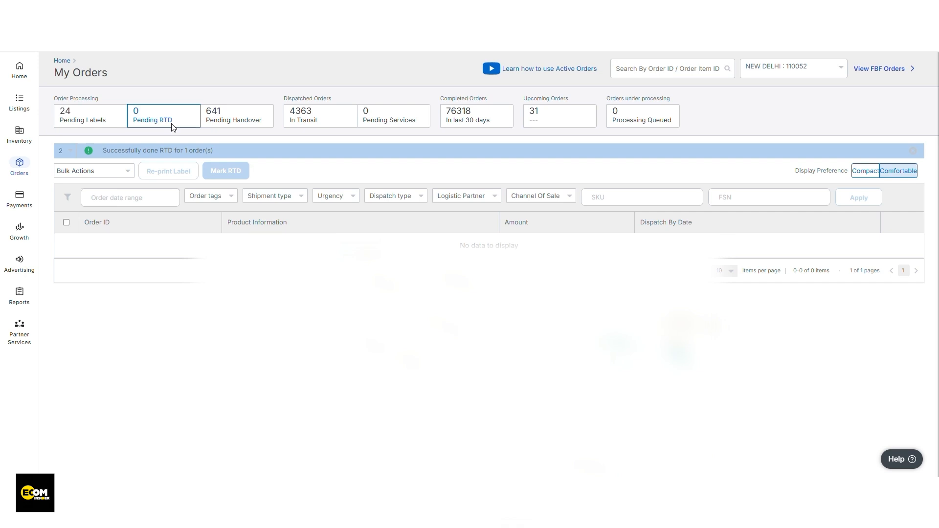
# - Download the Ekart Logistics manifest from Pending Handover and review the pages of the PDF
pyautogui.click(247, 120)
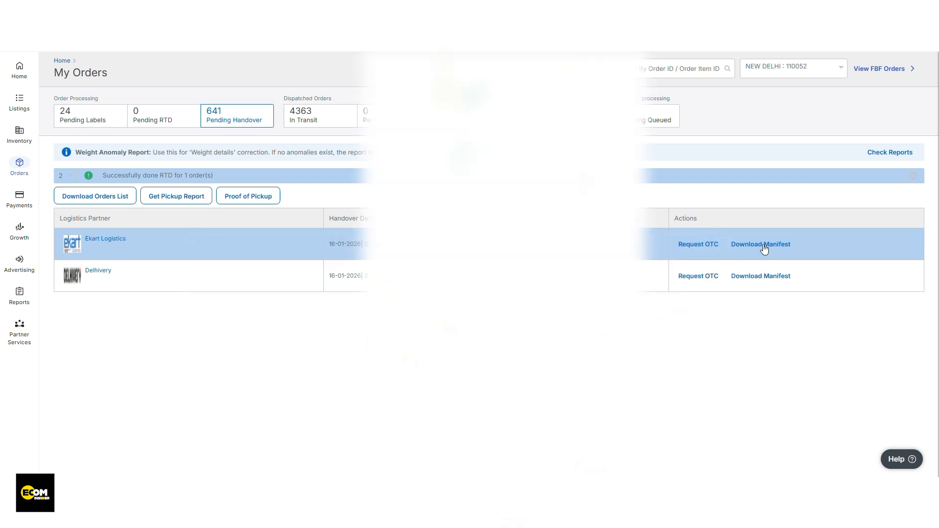
pyautogui.click(883, 34)
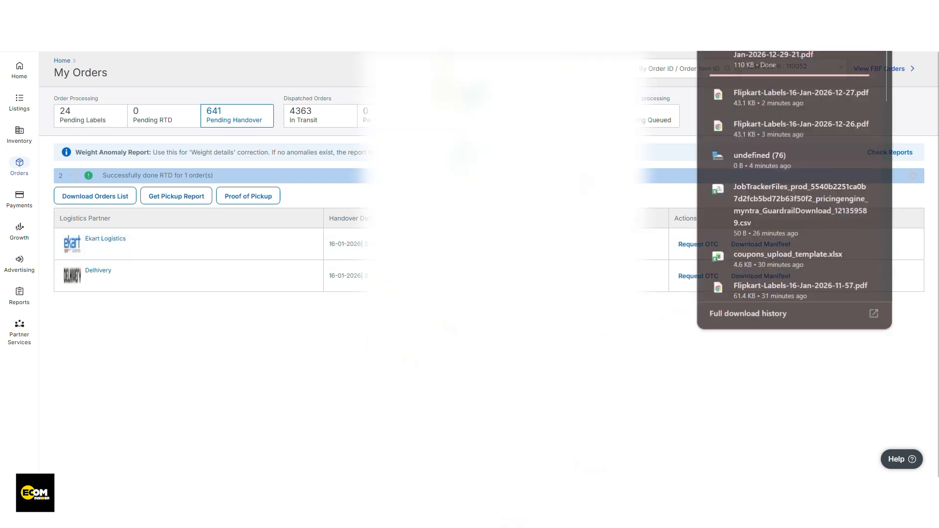
pyautogui.click(750, 58)
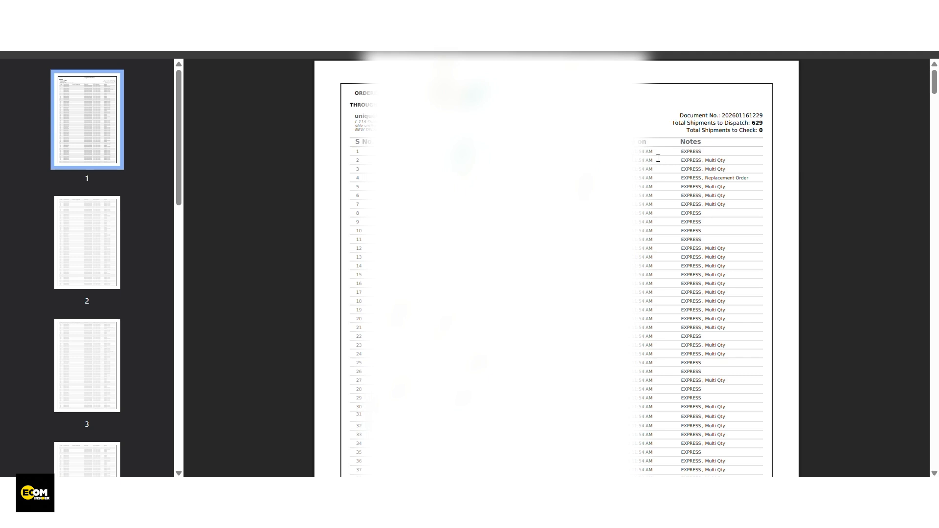
pyautogui.scroll(-2, 58, 351)
pyautogui.scroll(-10, 58, 351)
pyautogui.click(83, 384)
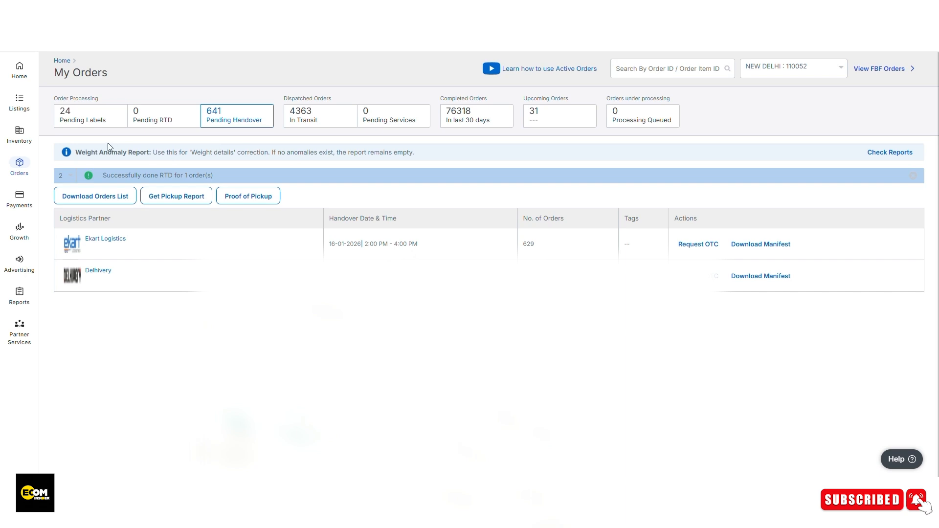
# - Return to the list of orders with pending labels
pyautogui.click(88, 116)
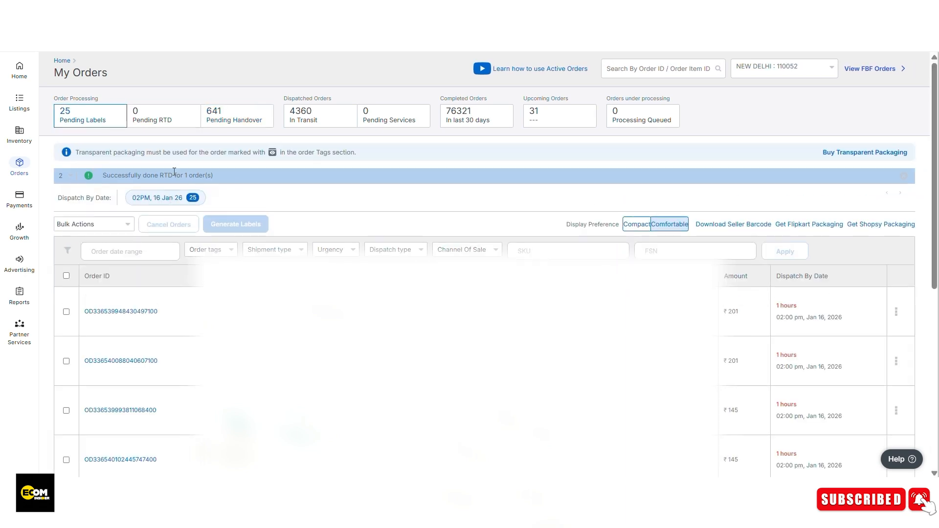